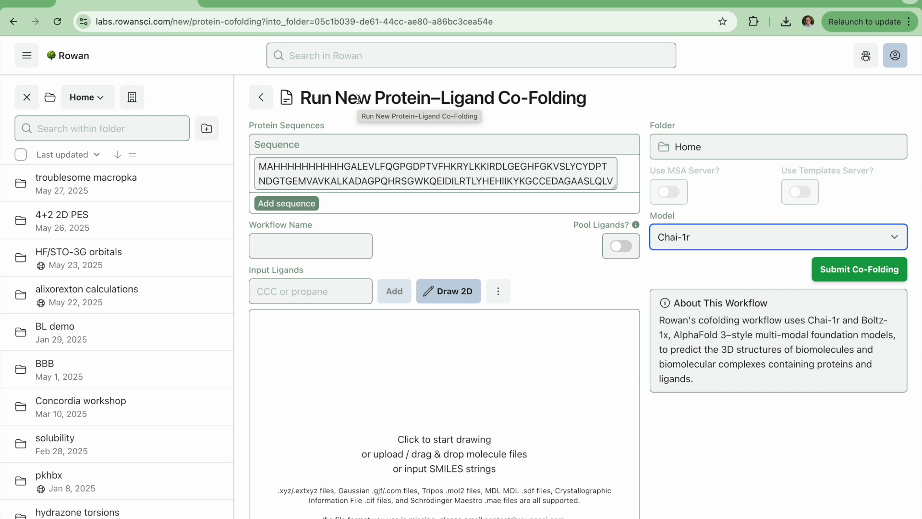
- Leave the current form and start a new protein–ligand co-folding workflow from the Drug Discovery section
{"action": "left_click", "coordinate": [262, 98]}
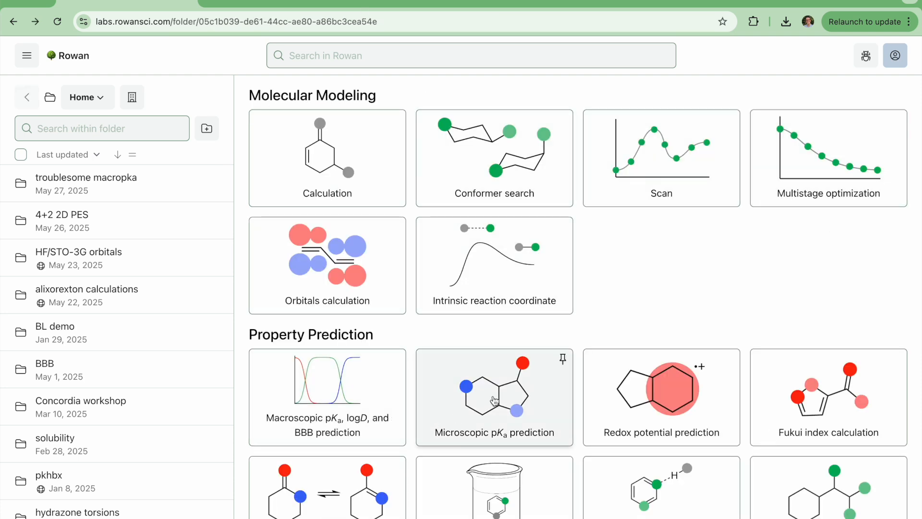
{"action": "scroll", "coordinate": [618, 356], "scroll_direction": "down", "scroll_amount": 1}
{"action": "scroll", "coordinate": [618, 356], "scroll_direction": "down", "scroll_amount": 10}
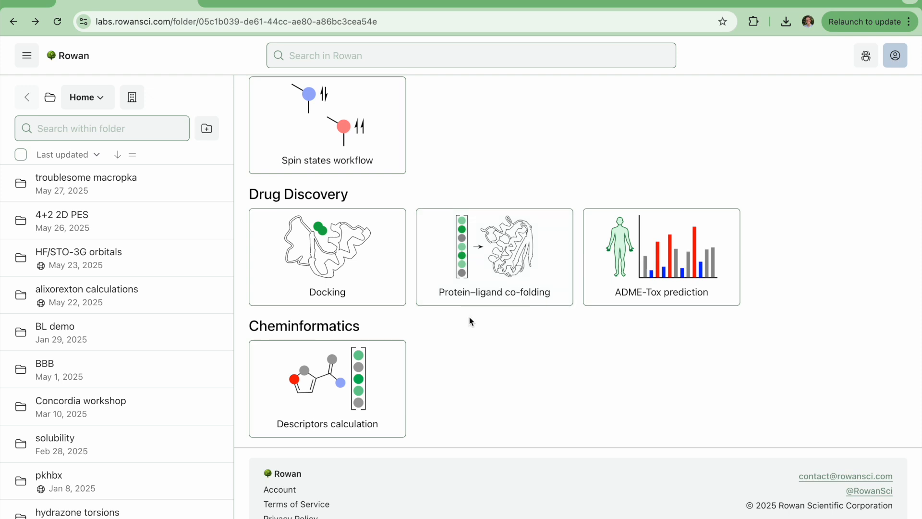
{"action": "left_click", "coordinate": [497, 233]}
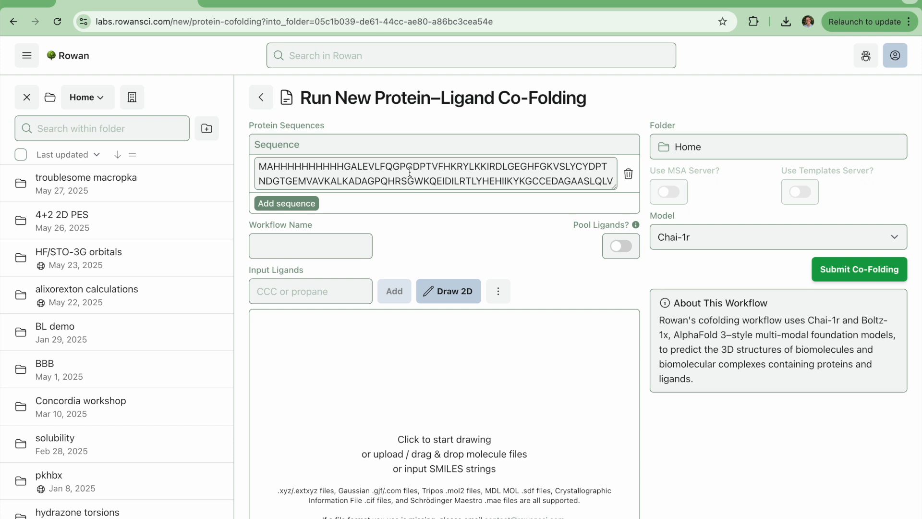
- Read through the prefilled protein sequence from start to end
{"action": "scroll", "coordinate": [410, 173], "scroll_direction": "down", "scroll_amount": 1}
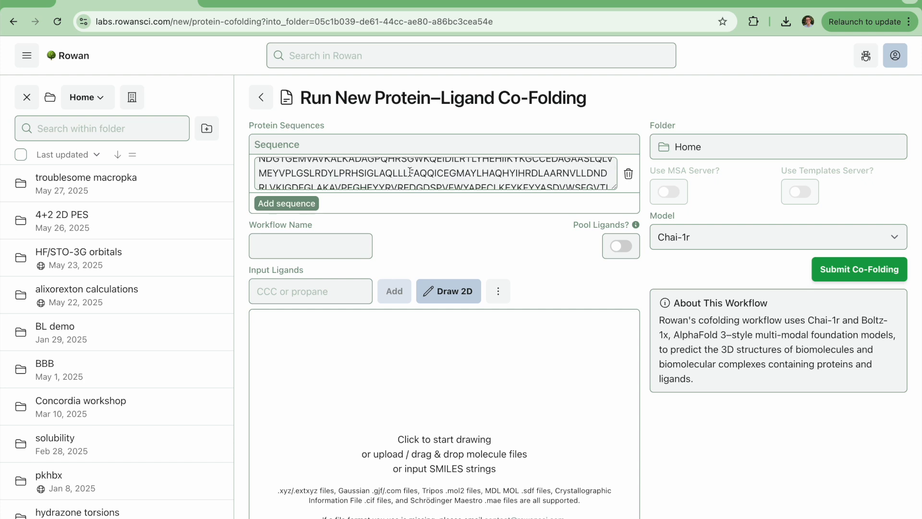
{"action": "scroll", "coordinate": [409, 173], "scroll_direction": "down", "scroll_amount": 3}
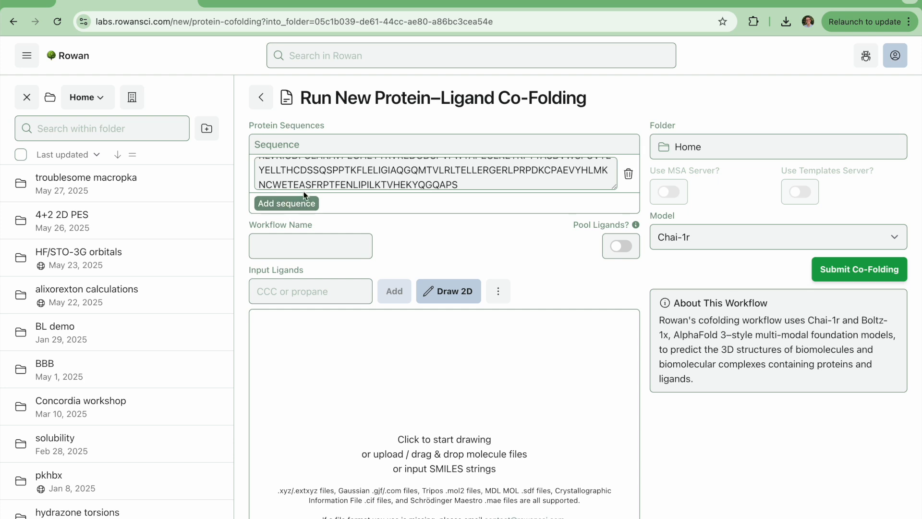
{"action": "scroll", "coordinate": [335, 181], "scroll_direction": "up", "scroll_amount": 5}
{"action": "scroll", "coordinate": [334, 181], "scroll_direction": "down", "scroll_amount": 3}
{"action": "scroll", "coordinate": [335, 181], "scroll_direction": "up", "scroll_amount": 3}
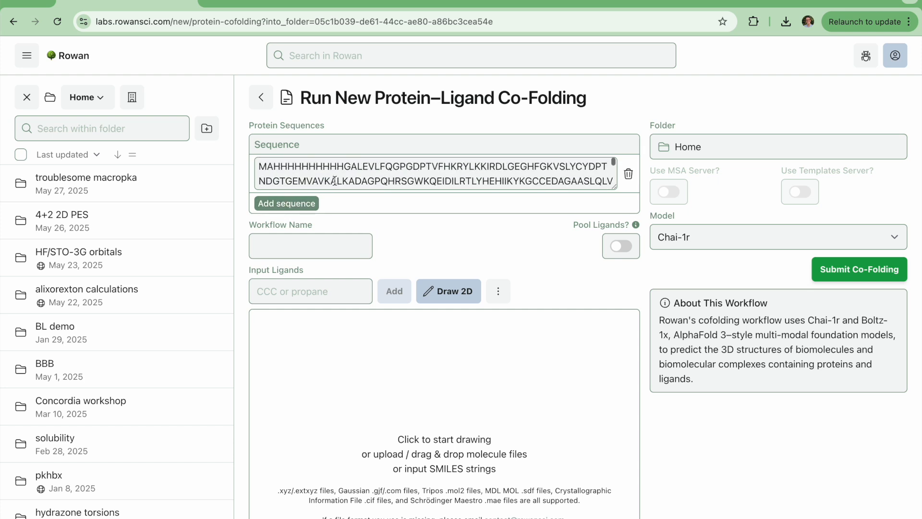
- Add a second protein sequence entry and delete it again
{"action": "left_click", "coordinate": [301, 211]}
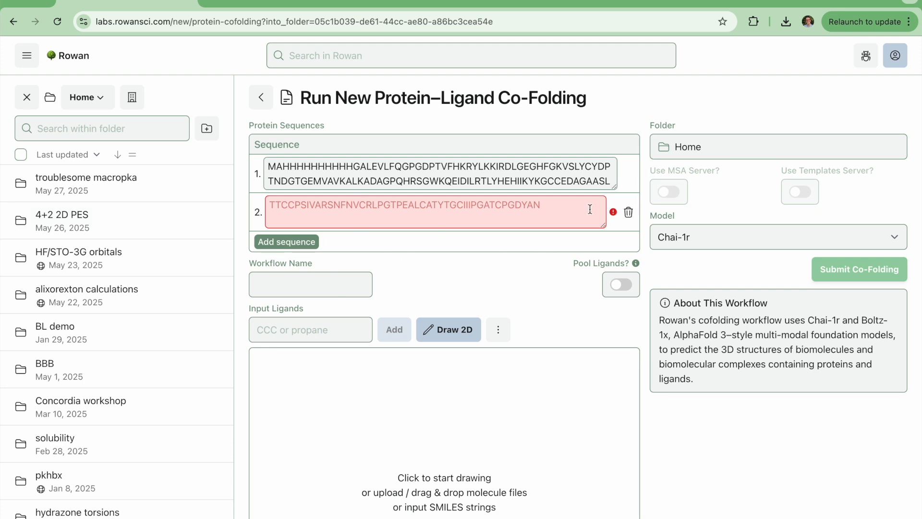
{"action": "left_click", "coordinate": [631, 212]}
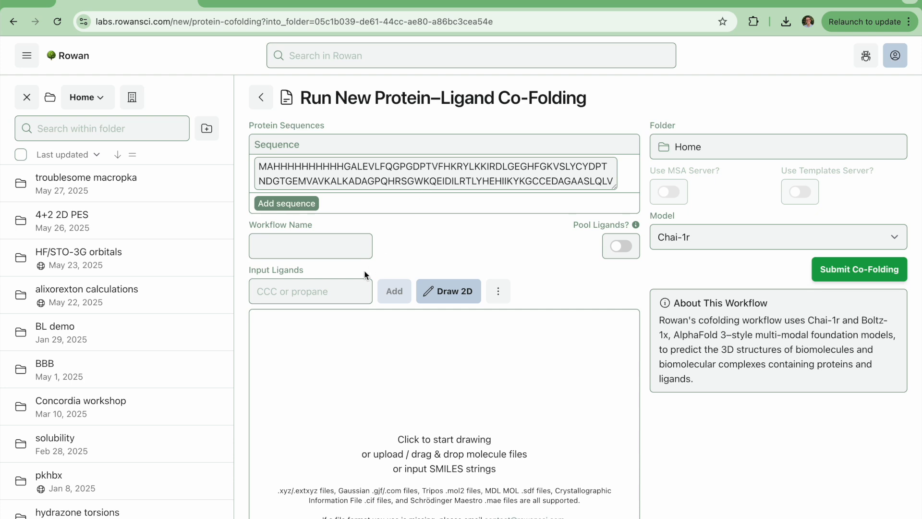
- Add the ligand with SMILES CC1CCN(C(=O)CC#N)CC1N(C)c1ncnc2[nH]ccc12 and check its 2D structure
{"action": "left_click", "coordinate": [304, 296]}
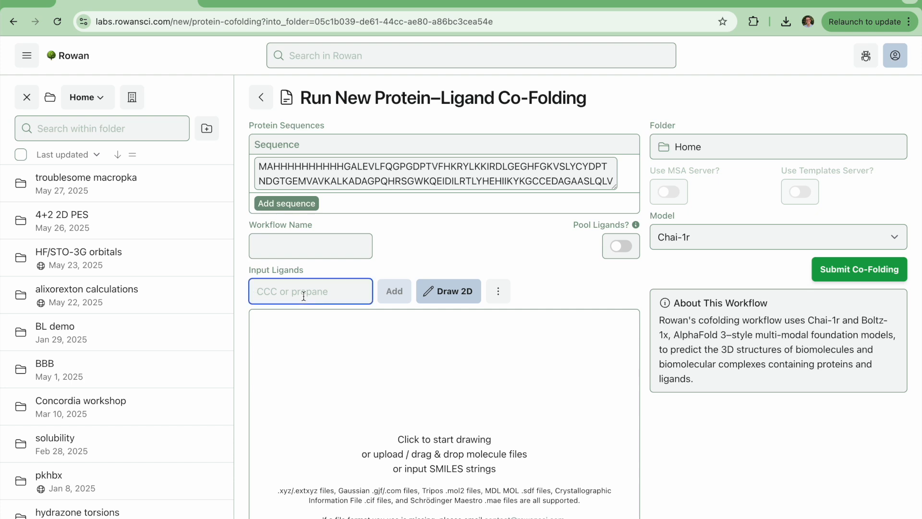
{"action": "key", "text": "super+v"}
{"action": "left_click", "coordinate": [397, 293]}
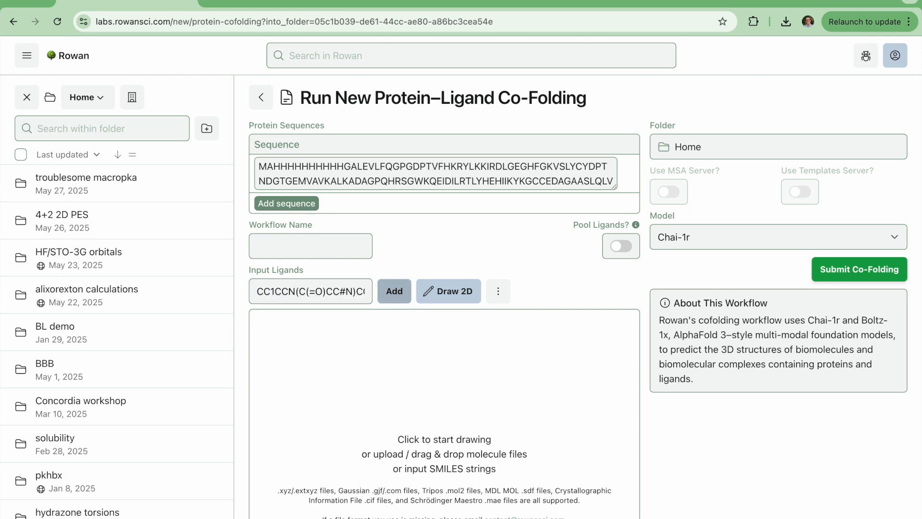
{"action": "scroll", "coordinate": [482, 282], "scroll_direction": "down", "scroll_amount": 4}
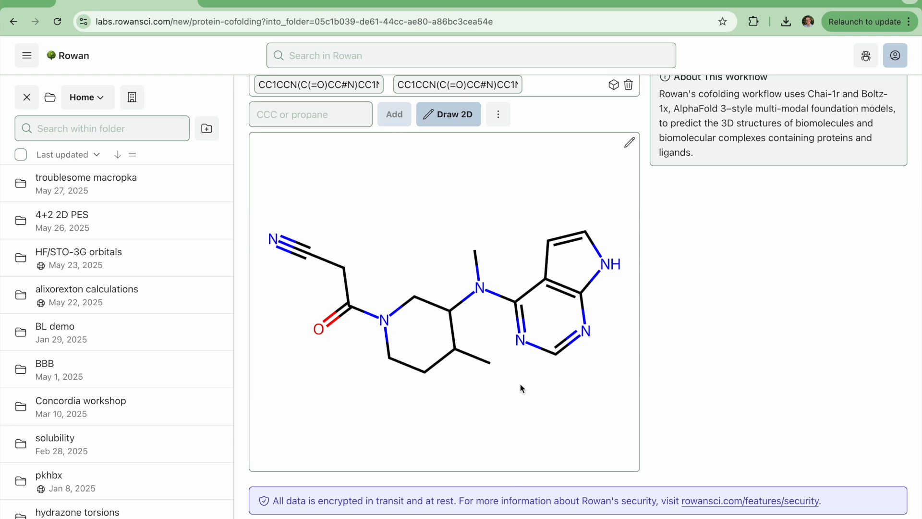
{"action": "scroll", "coordinate": [521, 387], "scroll_direction": "up", "scroll_amount": 1}
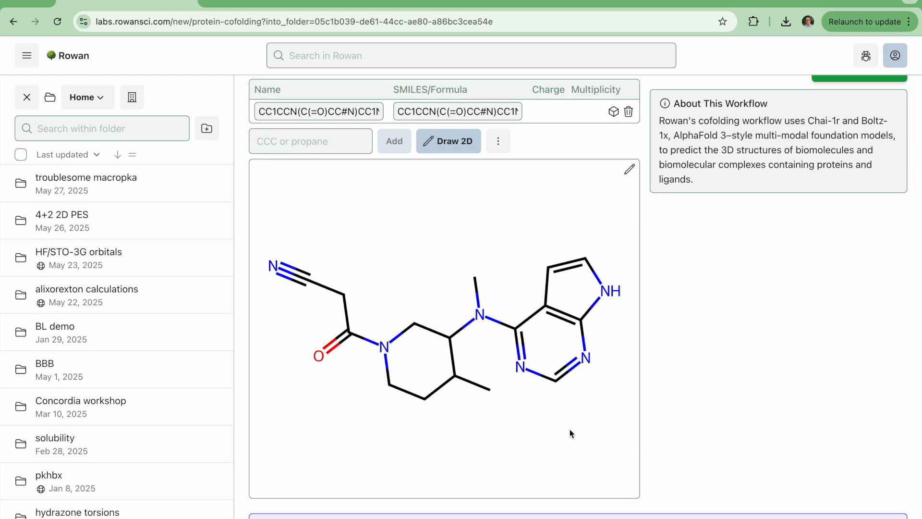
{"action": "scroll", "coordinate": [570, 432], "scroll_direction": "up", "scroll_amount": 5}
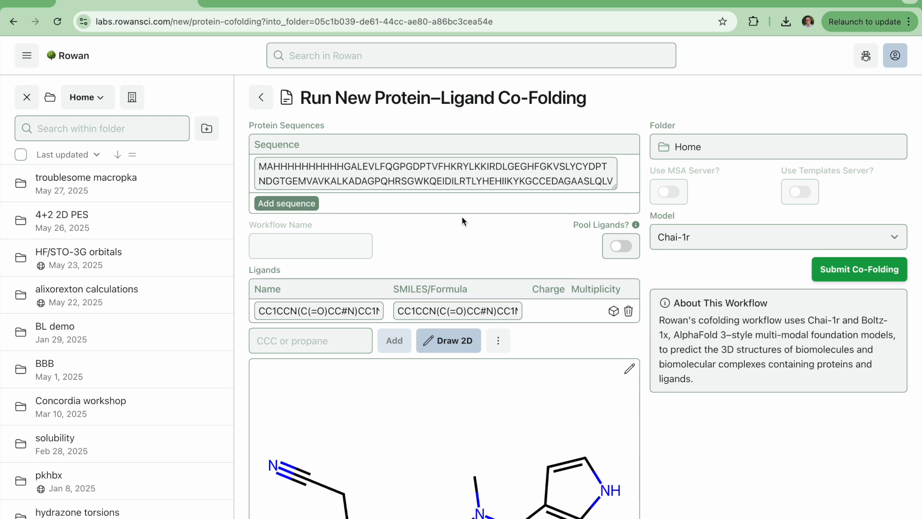
- Look over the other available ways to input a ligand without choosing one
{"action": "scroll", "coordinate": [510, 494], "scroll_direction": "down", "scroll_amount": 3}
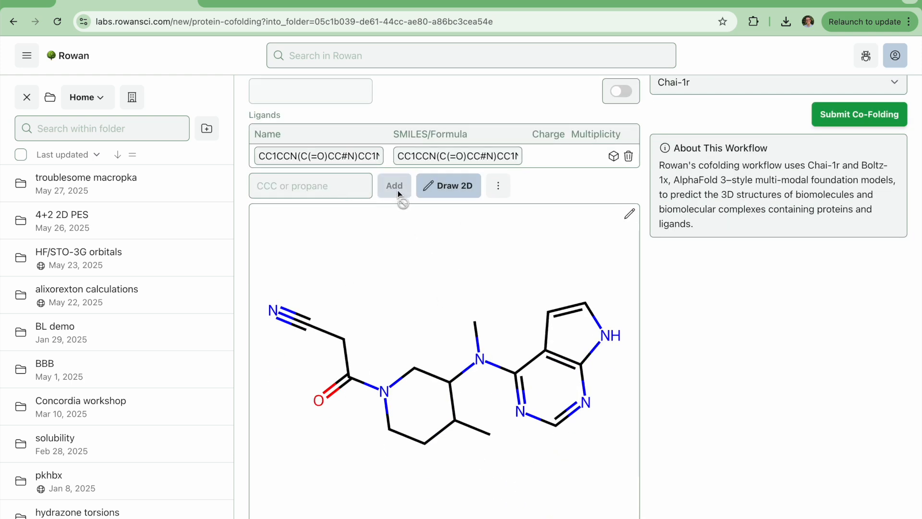
{"action": "left_click", "coordinate": [498, 185]}
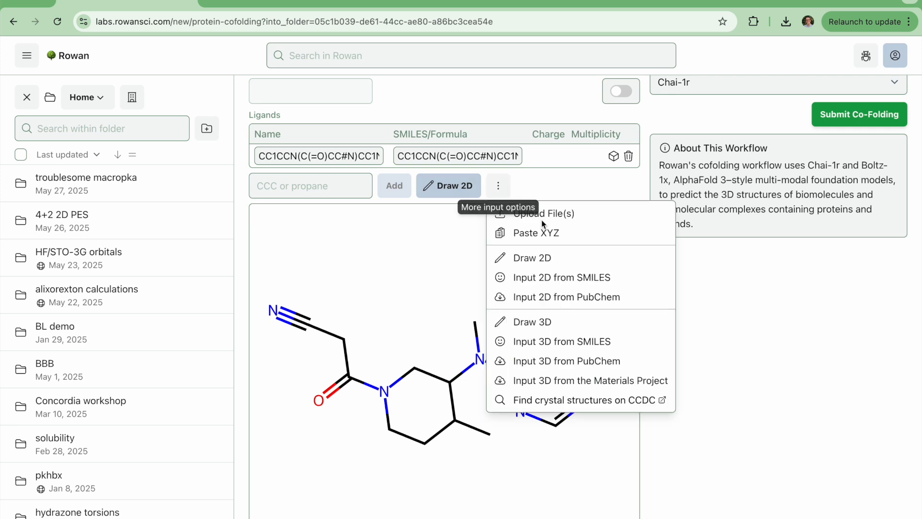
{"action": "left_click", "coordinate": [722, 425]}
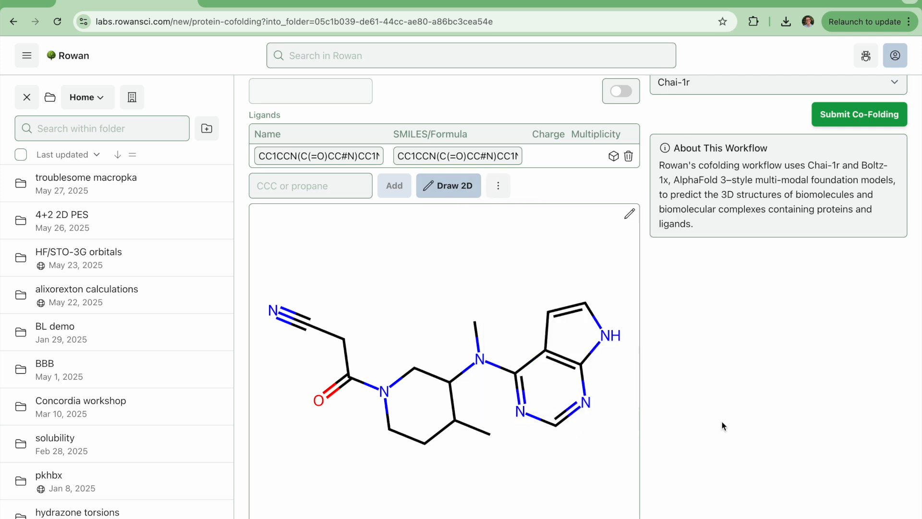
{"action": "scroll", "coordinate": [722, 425], "scroll_direction": "up", "scroll_amount": 3}
{"action": "scroll", "coordinate": [723, 426], "scroll_direction": "down", "scroll_amount": 2}
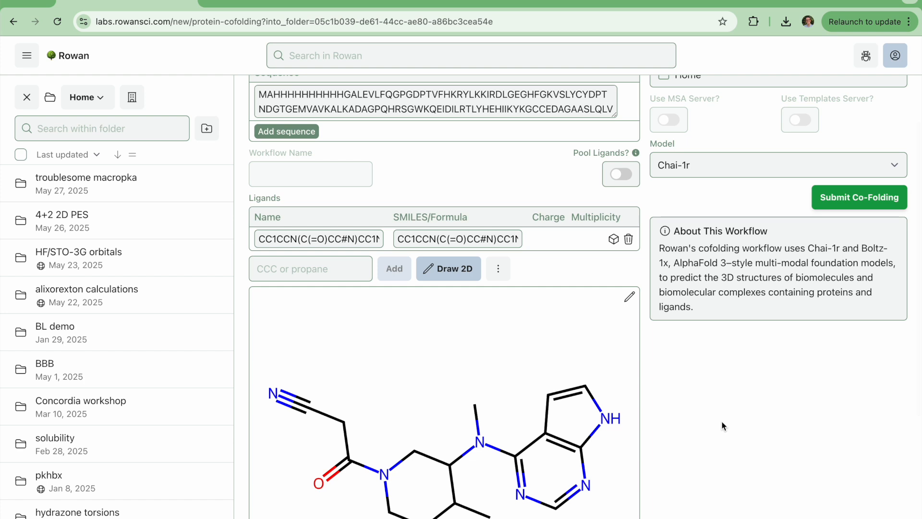
{"action": "scroll", "coordinate": [722, 426], "scroll_direction": "up", "scroll_amount": 3}
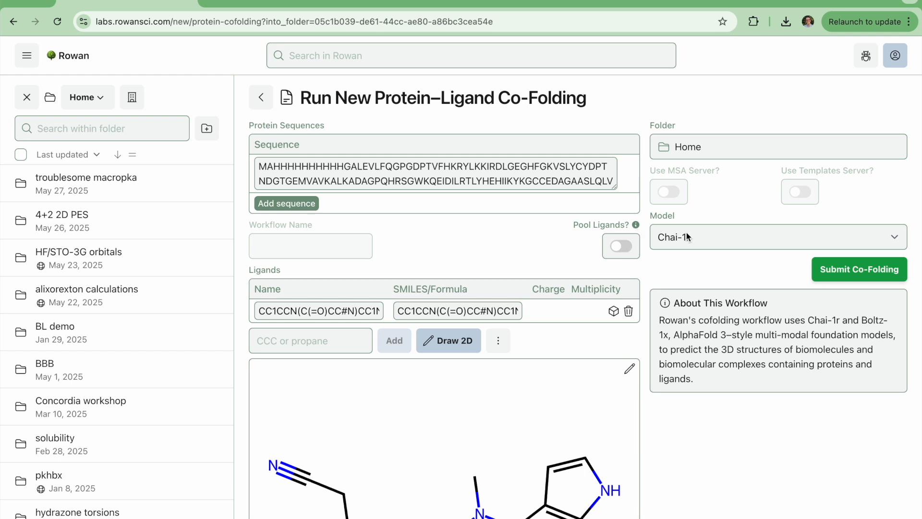
- Set the co-folding model to Boltz-1x and submit the co-folding run
{"action": "left_click", "coordinate": [730, 233]}
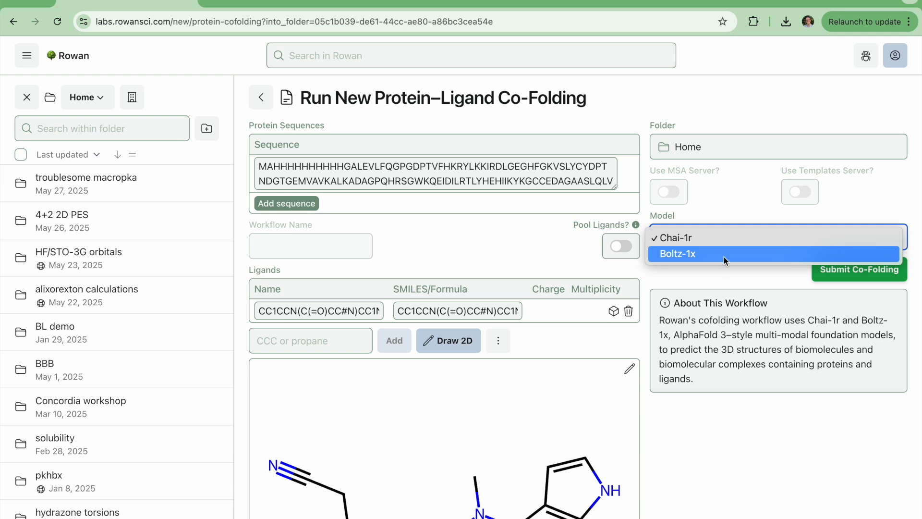
{"action": "left_click", "coordinate": [724, 257]}
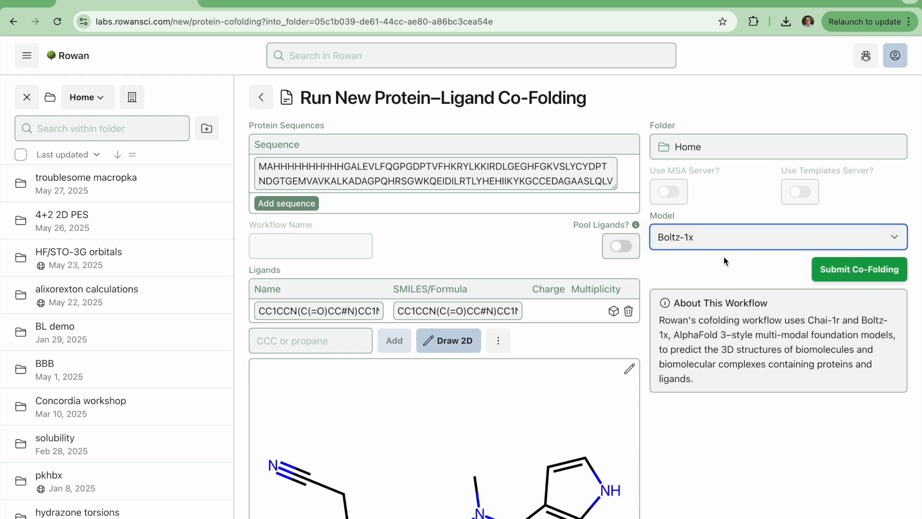
{"action": "left_click", "coordinate": [868, 269]}
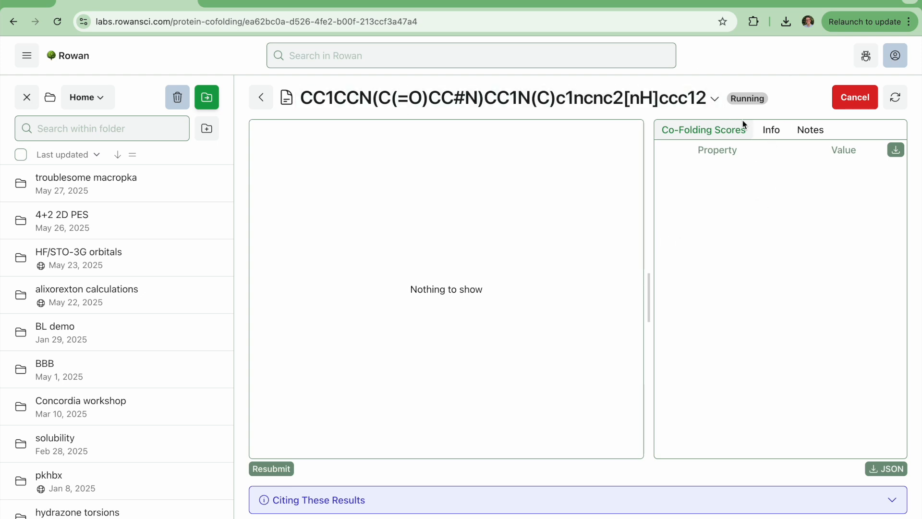
- Review the run's input details and timing, and examine the overall fold of the predicted protein–ligand complex
{"action": "left_click", "coordinate": [773, 132]}
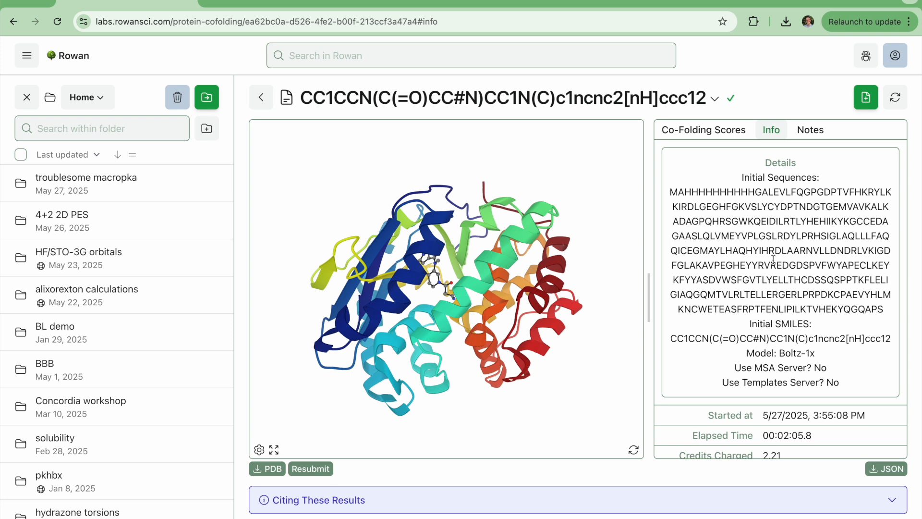
{"action": "scroll", "coordinate": [773, 258], "scroll_direction": "down", "scroll_amount": 1}
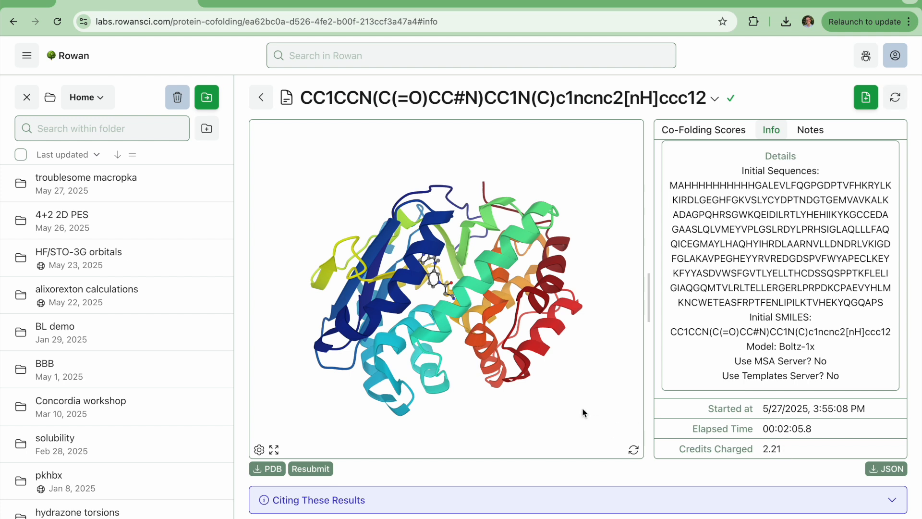
{"action": "mouse_move", "coordinate": [579, 392]}
{"action": "left_mouse_down"}
{"action": "mouse_move", "coordinate": [550, 349]}
{"action": "mouse_move", "coordinate": [588, 385]}
{"action": "left_mouse_up"}
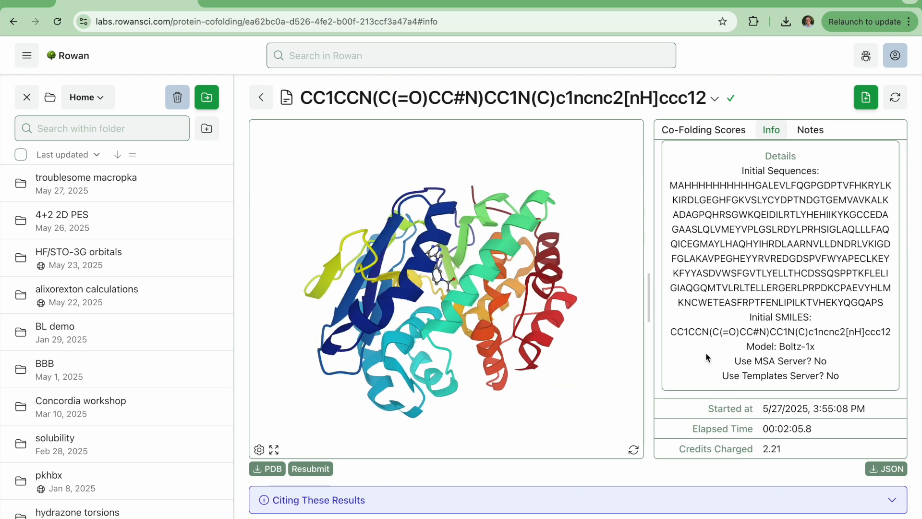
{"action": "left_click_drag", "start_coordinate": [512, 436], "coordinate": [477, 455]}
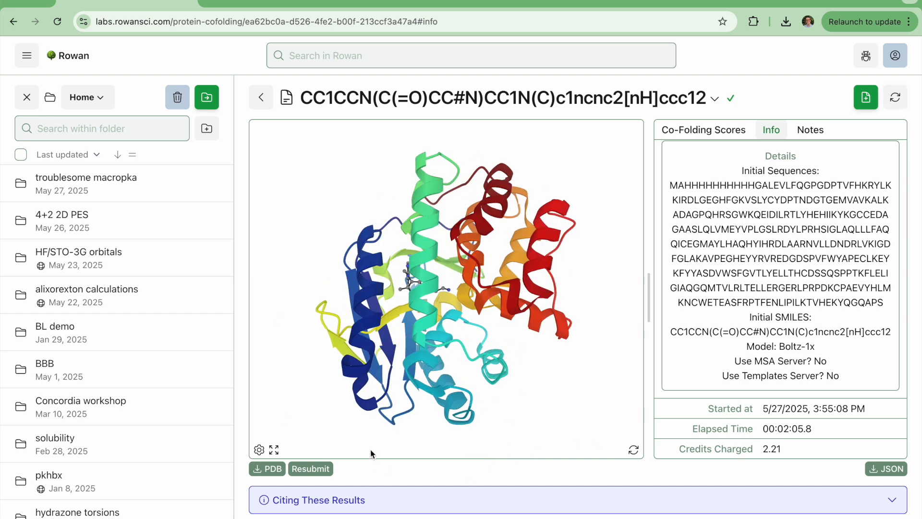
{"action": "left_click_drag", "start_coordinate": [371, 452], "coordinate": [368, 436]}
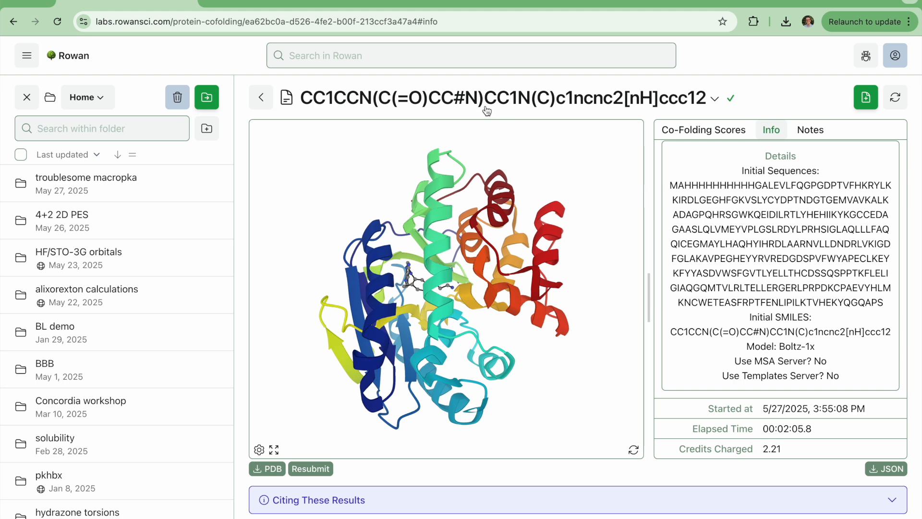
{"action": "left_click_drag", "start_coordinate": [544, 390], "coordinate": [534, 408]}
- Examine the ligand's pose in the protein's binding pocket up close and from several angles
{"action": "scroll", "coordinate": [396, 301], "scroll_direction": "up", "scroll_amount": 10}
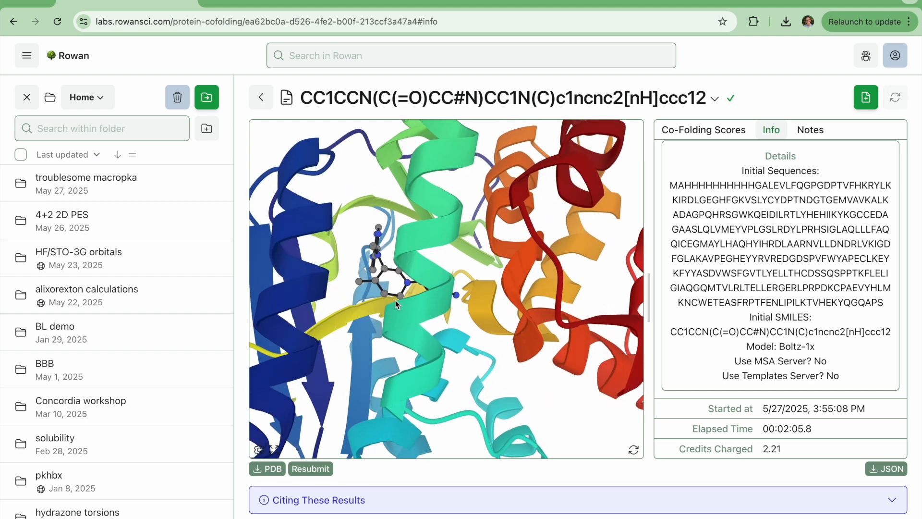
{"action": "left_click_drag", "start_coordinate": [456, 314], "coordinate": [394, 275]}
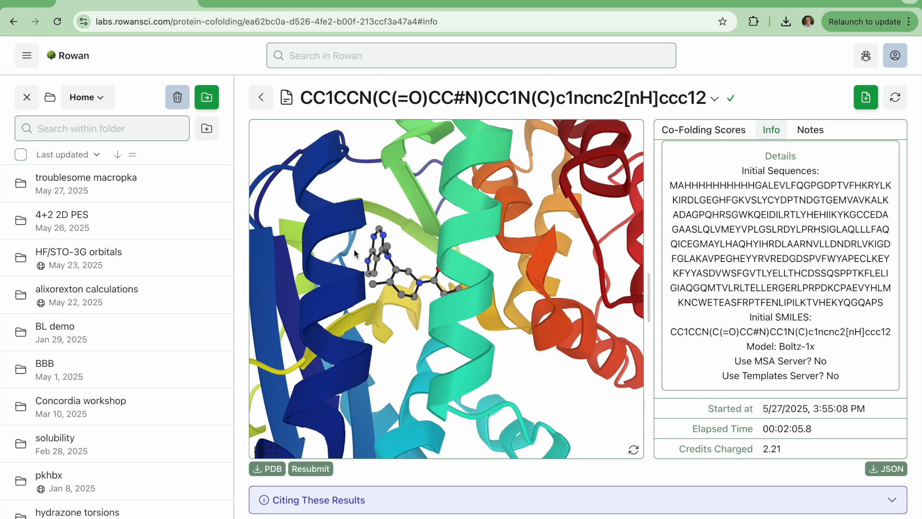
{"action": "left_click_drag", "start_coordinate": [411, 322], "coordinate": [347, 190]}
{"action": "scroll", "coordinate": [411, 246], "scroll_direction": "up", "scroll_amount": 5}
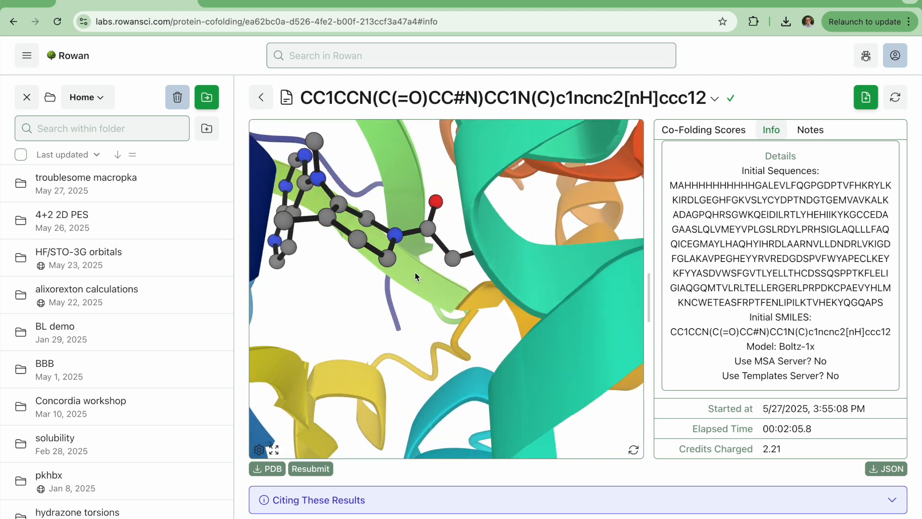
{"action": "scroll", "coordinate": [436, 274], "scroll_direction": "down", "scroll_amount": 5}
{"action": "scroll", "coordinate": [437, 274], "scroll_direction": "down", "scroll_amount": 3}
{"action": "left_click_drag", "start_coordinate": [437, 274], "coordinate": [432, 314]}
{"action": "scroll", "coordinate": [433, 314], "scroll_direction": "up", "scroll_amount": 2}
{"action": "scroll", "coordinate": [432, 314], "scroll_direction": "up", "scroll_amount": 2}
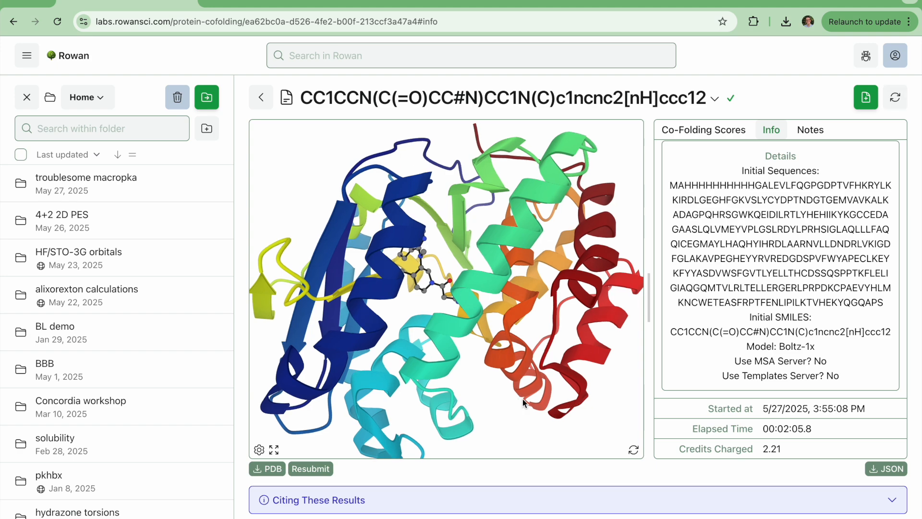
{"action": "left_click_drag", "start_coordinate": [534, 390], "coordinate": [519, 416]}
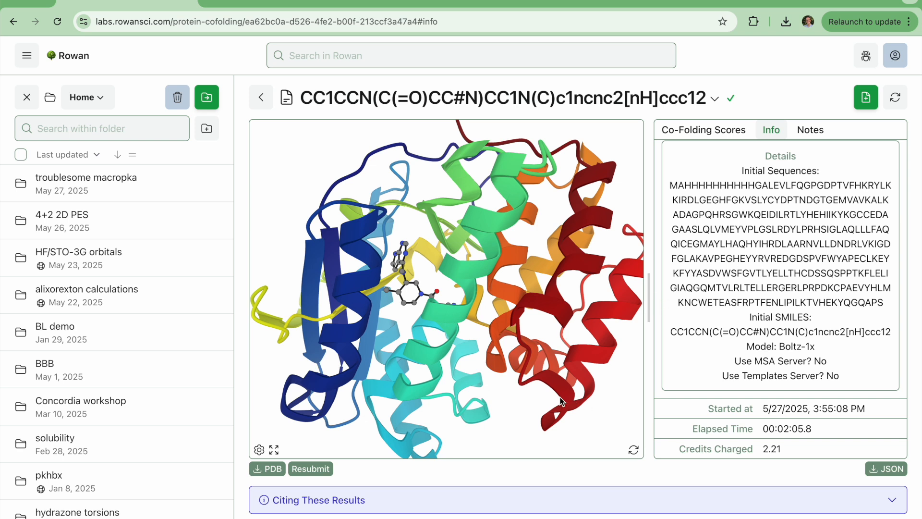
{"action": "left_click_drag", "start_coordinate": [540, 394], "coordinate": [570, 413]}
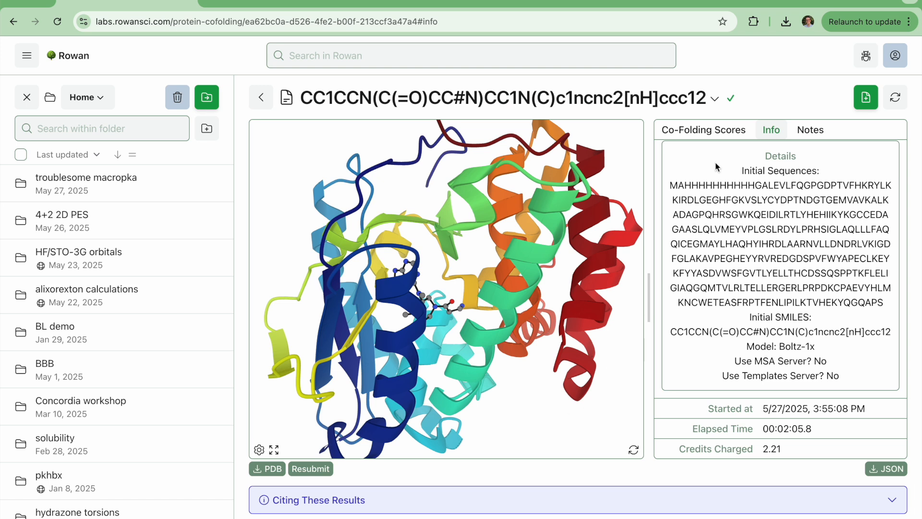
- View the co-folding scores and read the explanation of the Predicted TM-Score (pTM)
{"action": "left_click", "coordinate": [715, 136]}
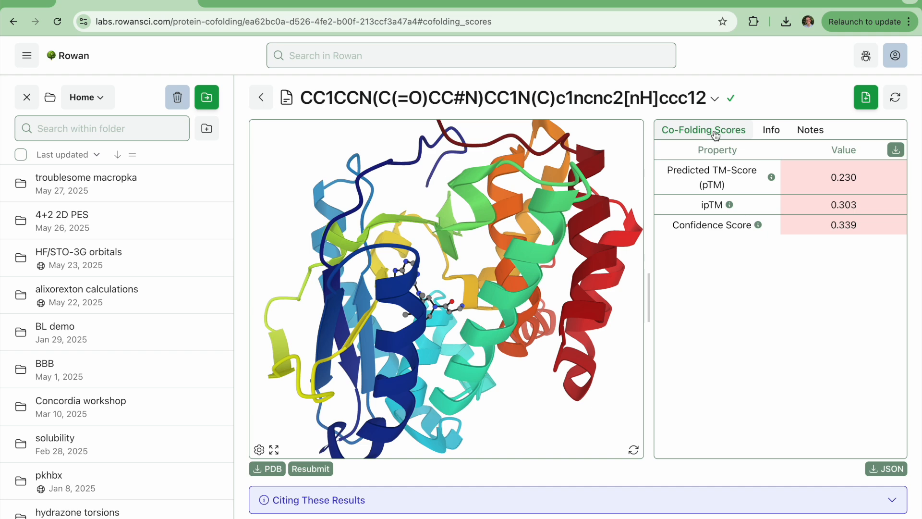
{"action": "left_click_drag", "start_coordinate": [585, 344], "coordinate": [578, 321]}
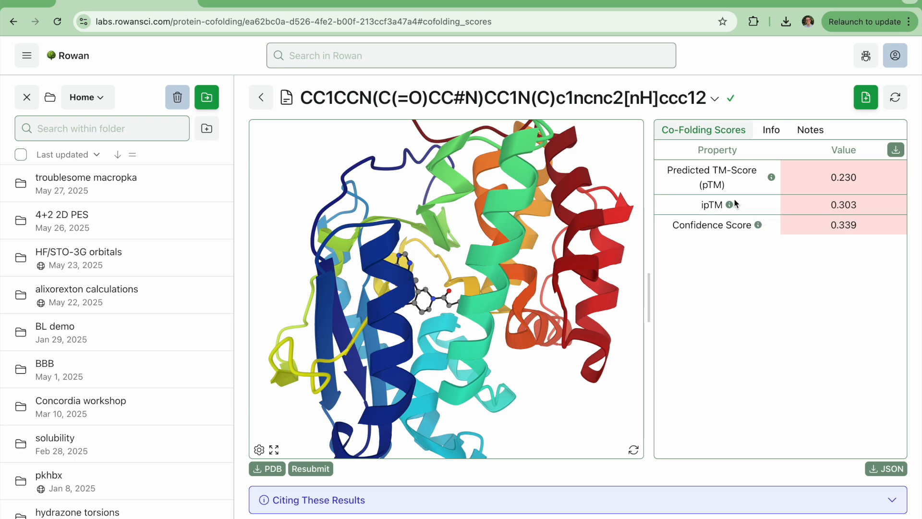
{"action": "mouse_move", "coordinate": [769, 178]}
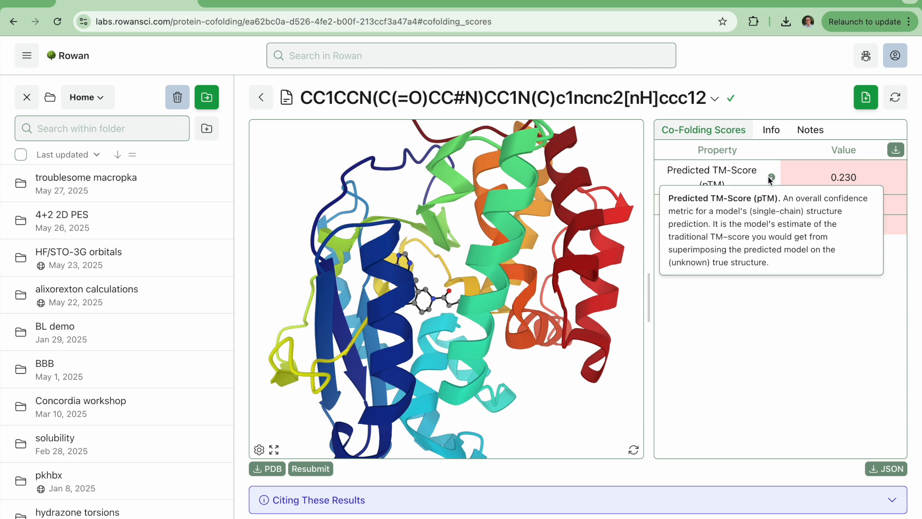
- Read the explanations of the ipTM and Confidence Score metrics in the co-folding scores
{"action": "mouse_move", "coordinate": [729, 206]}
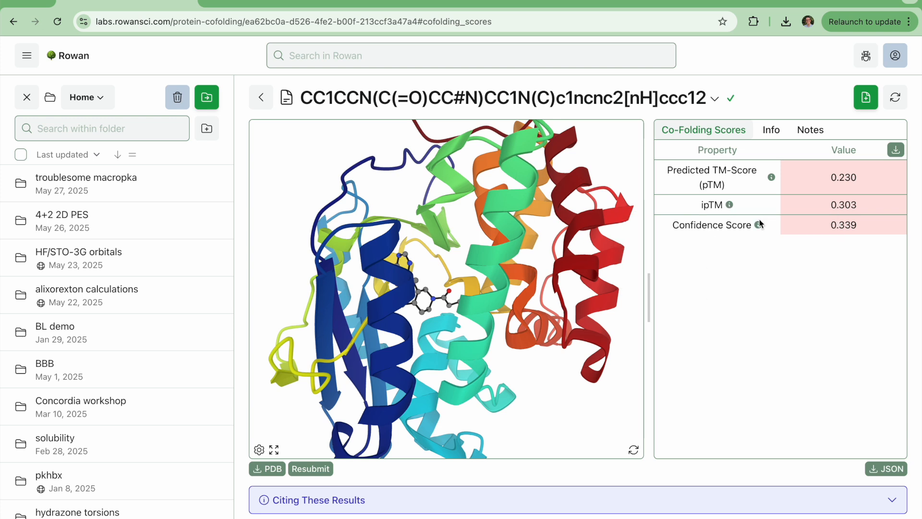
{"action": "mouse_move", "coordinate": [758, 225]}
- Examine the predicted protein–ligand complex from several angles, checking the overall fold and how the ligand sits between the helices
{"action": "left_click_drag", "start_coordinate": [550, 268], "coordinate": [536, 227]}
{"action": "scroll", "coordinate": [536, 326], "scroll_direction": "down", "scroll_amount": 3}
{"action": "scroll", "coordinate": [537, 227], "scroll_direction": "up", "scroll_amount": 3}
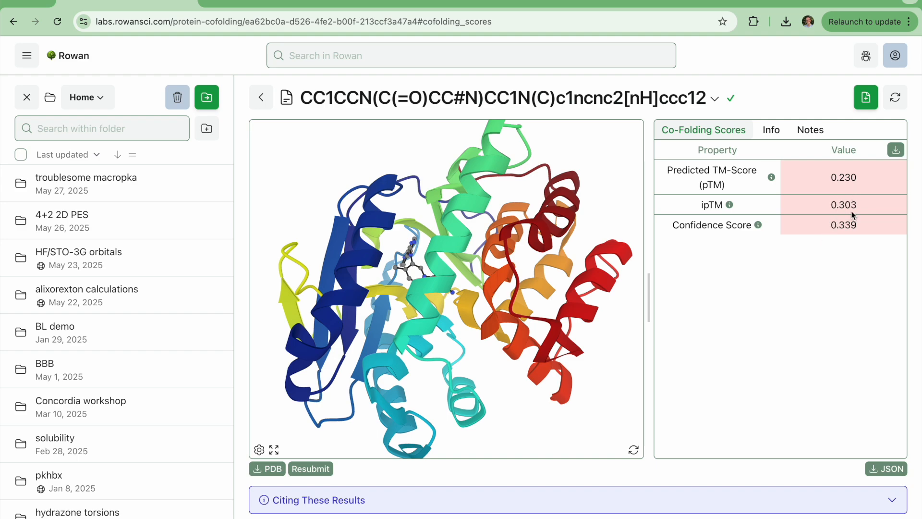
{"action": "left_click_drag", "start_coordinate": [461, 361], "coordinate": [454, 422]}
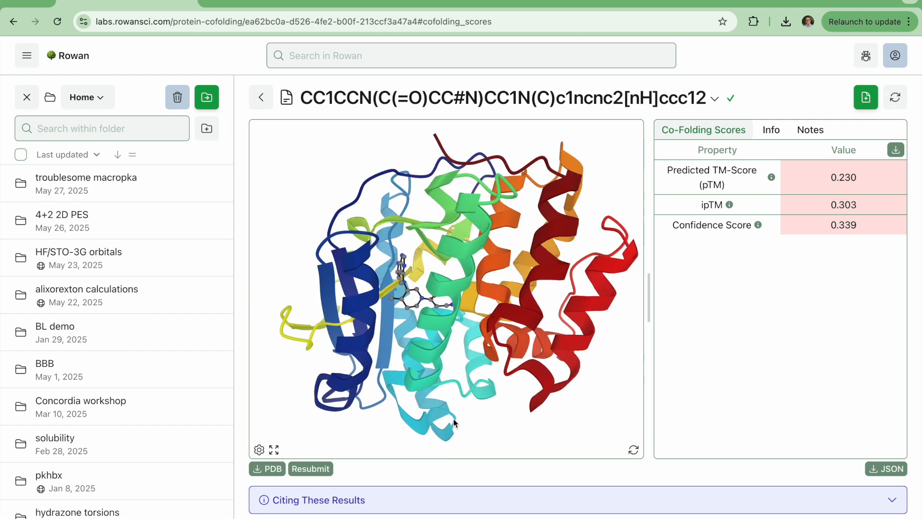
{"action": "left_click_drag", "start_coordinate": [502, 385], "coordinate": [491, 302]}
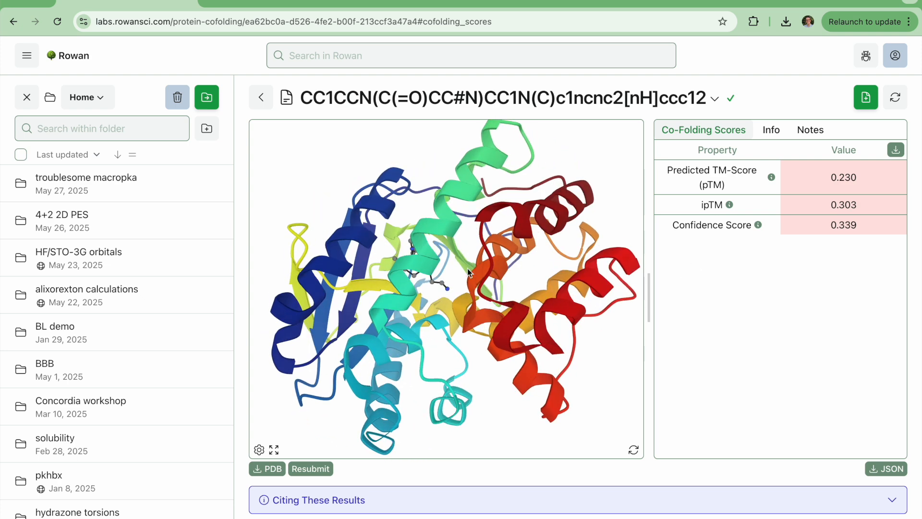
{"action": "left_click_drag", "start_coordinate": [452, 274], "coordinate": [517, 340]}
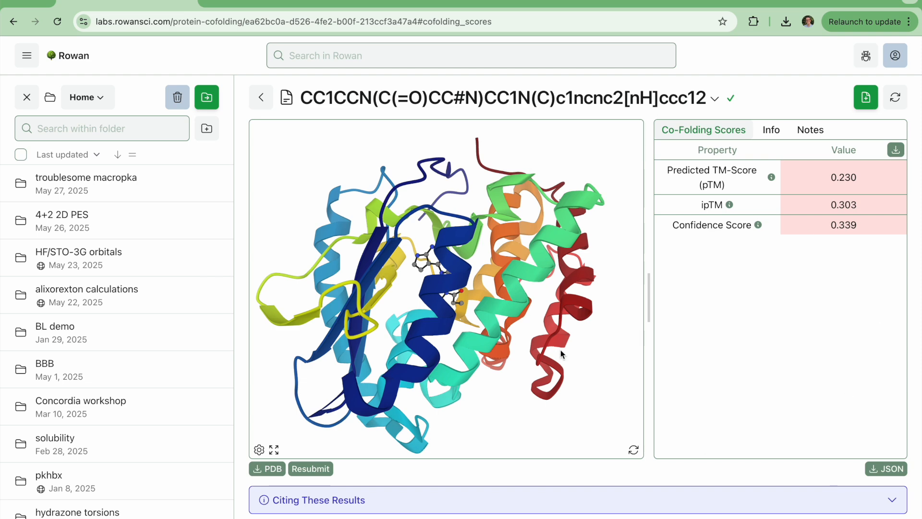
{"action": "left_click_drag", "start_coordinate": [539, 361], "coordinate": [496, 328]}
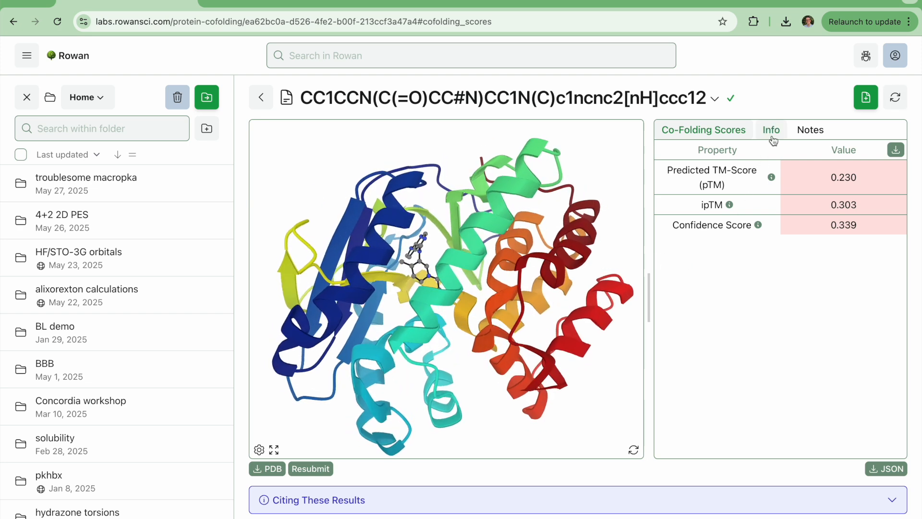